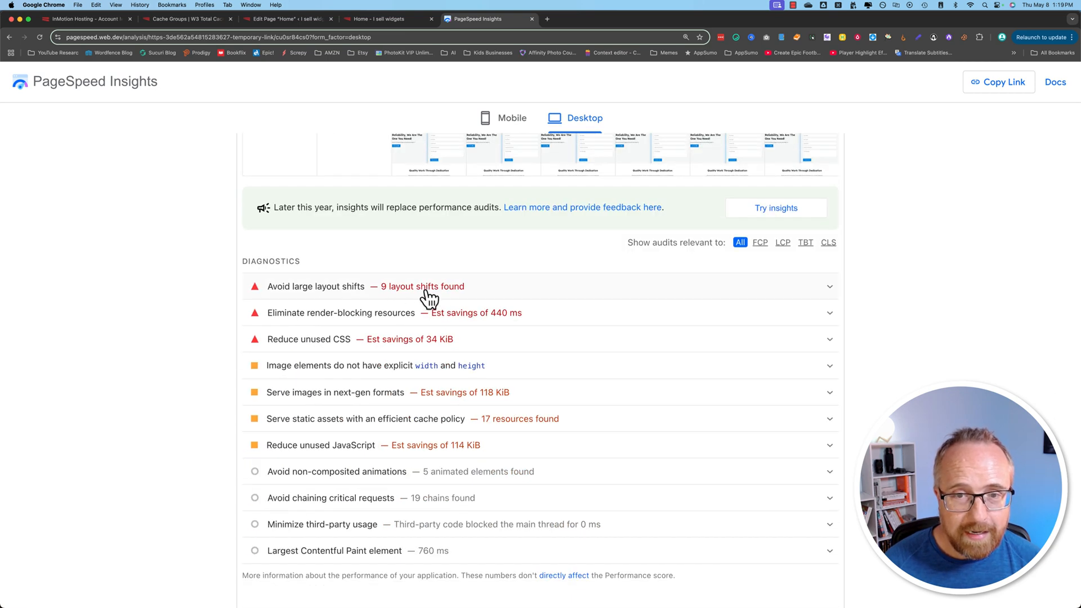
Expand the "Avoid large layout shifts" audit, read its listed elements, and inspect the hero area of the live home page.
click(829, 288)
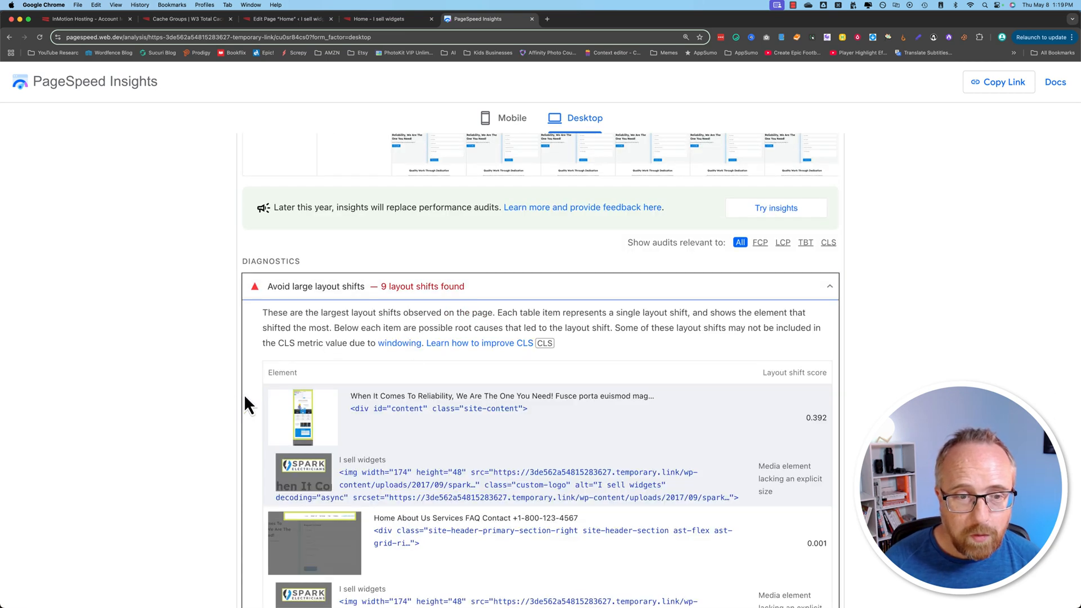
scroll(236, 396, down, 3)
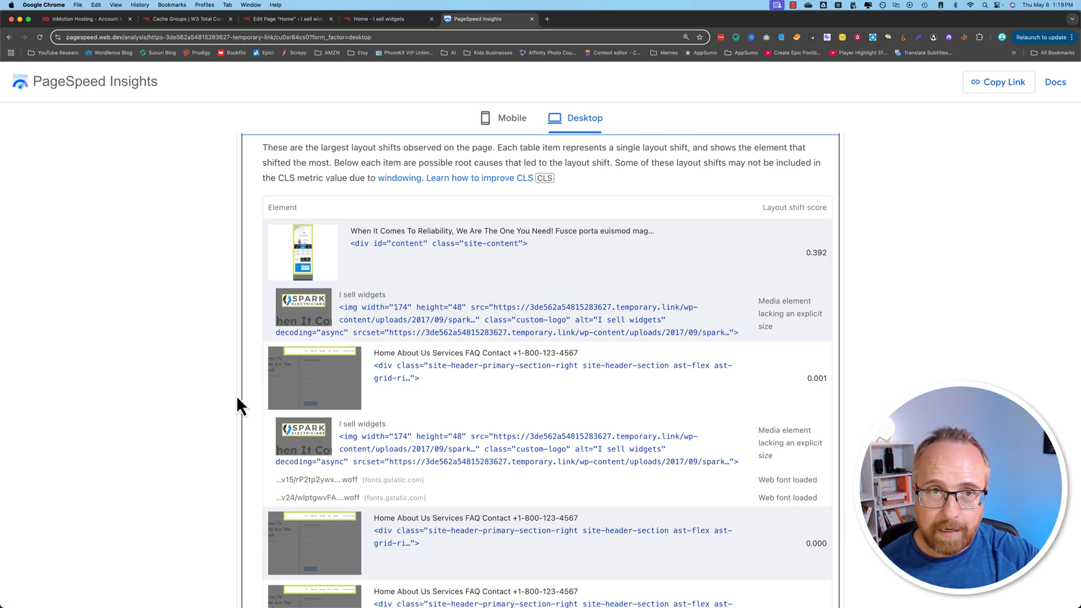
click(361, 21)
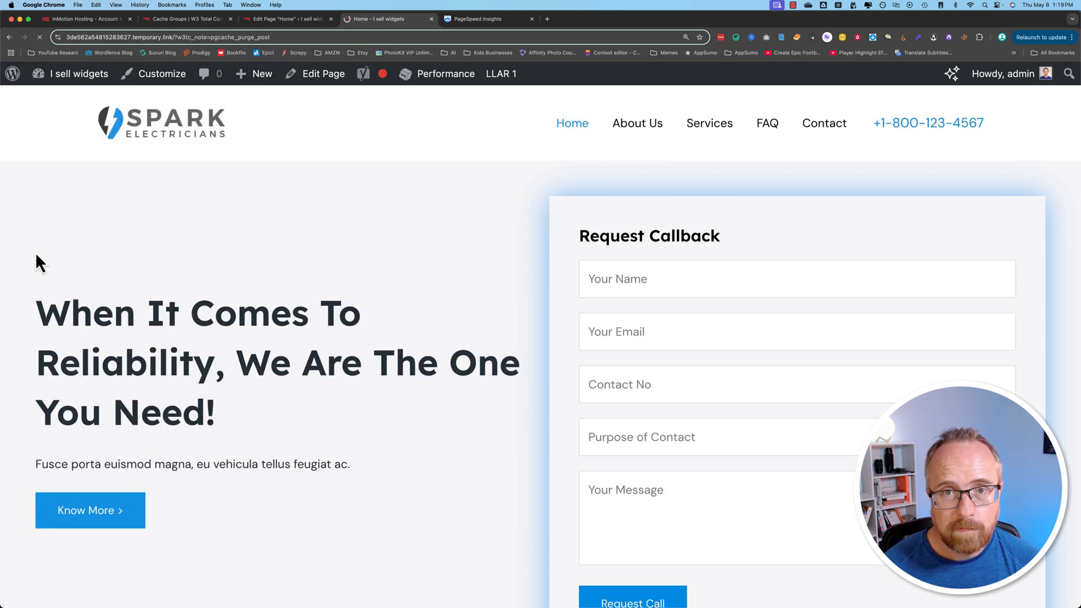
scroll(342, 479, down, 3)
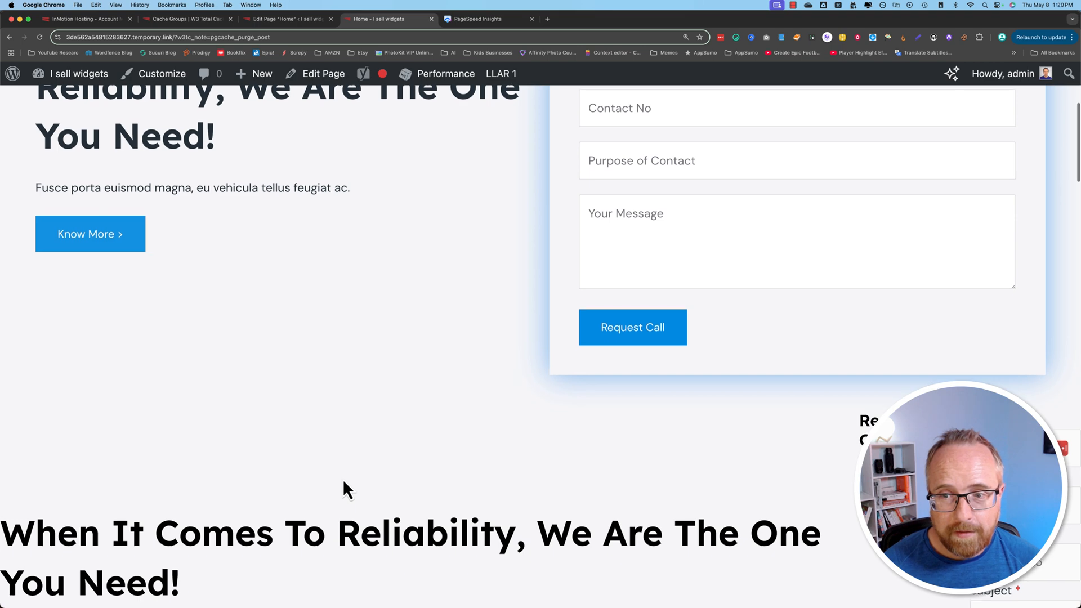
scroll(342, 478, up, 3)
scroll(343, 479, up, 1)
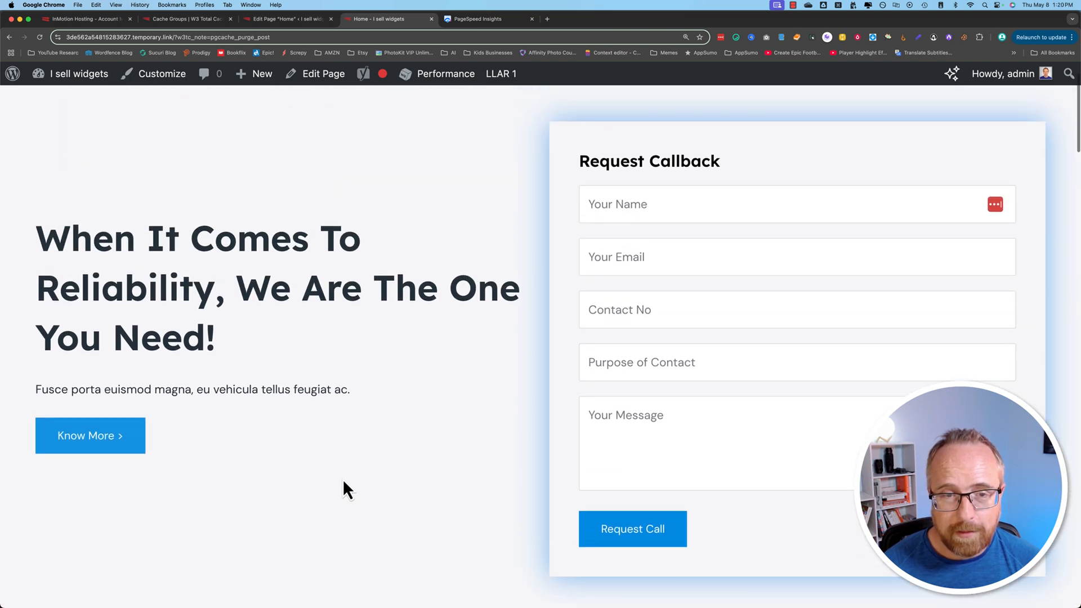
scroll(508, 215, up, 2)
Return to the PageSpeed report and review the filmstrip and the "Avoid large layout shifts" audit heading.
click(478, 19)
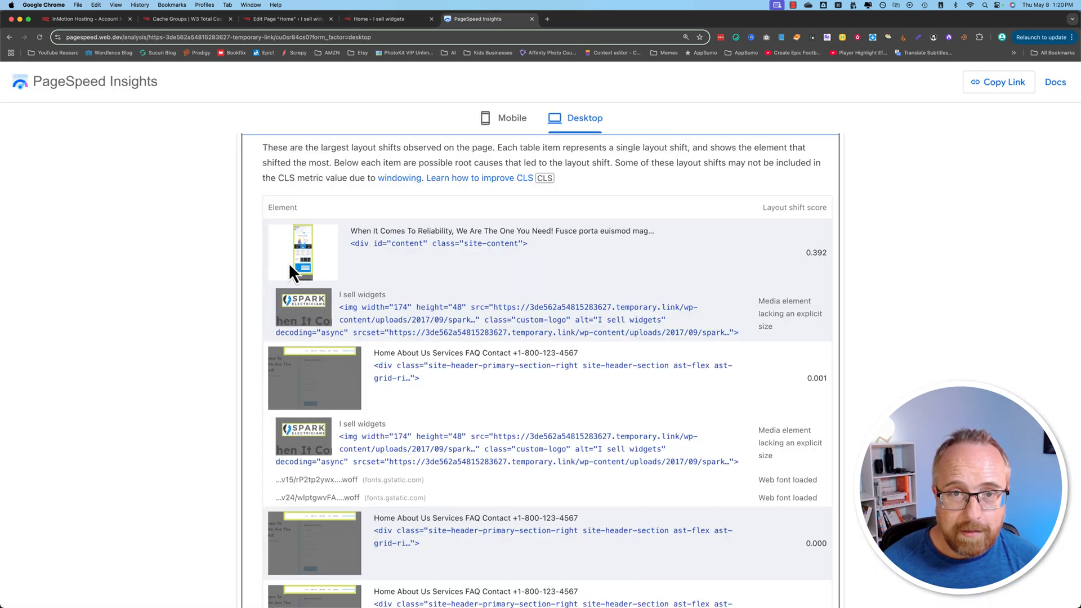
scroll(552, 201, up, 1)
scroll(552, 202, up, 3)
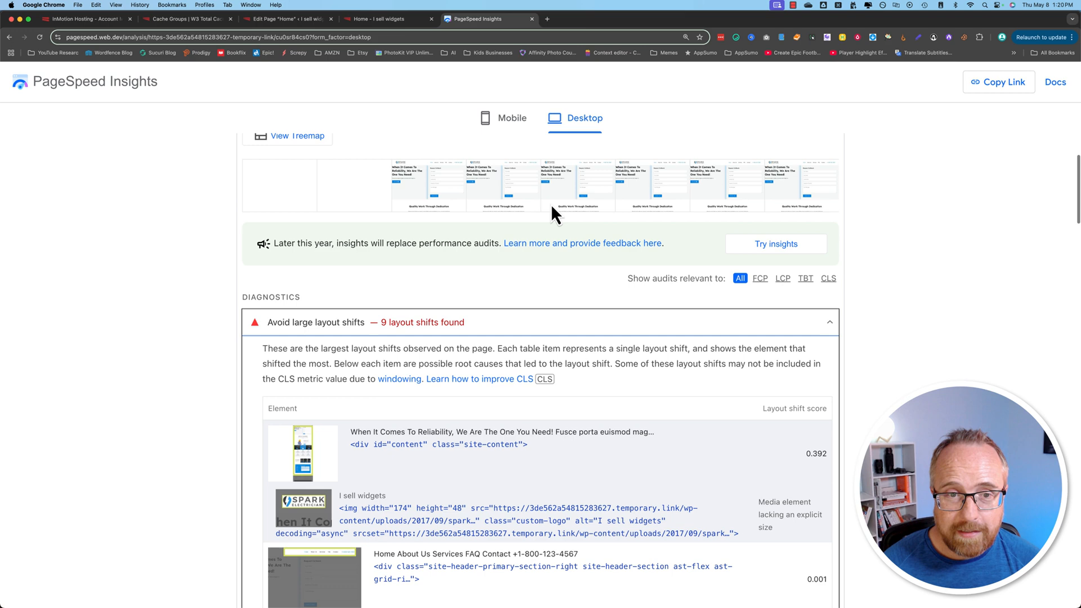
click(448, 326)
click(409, 329)
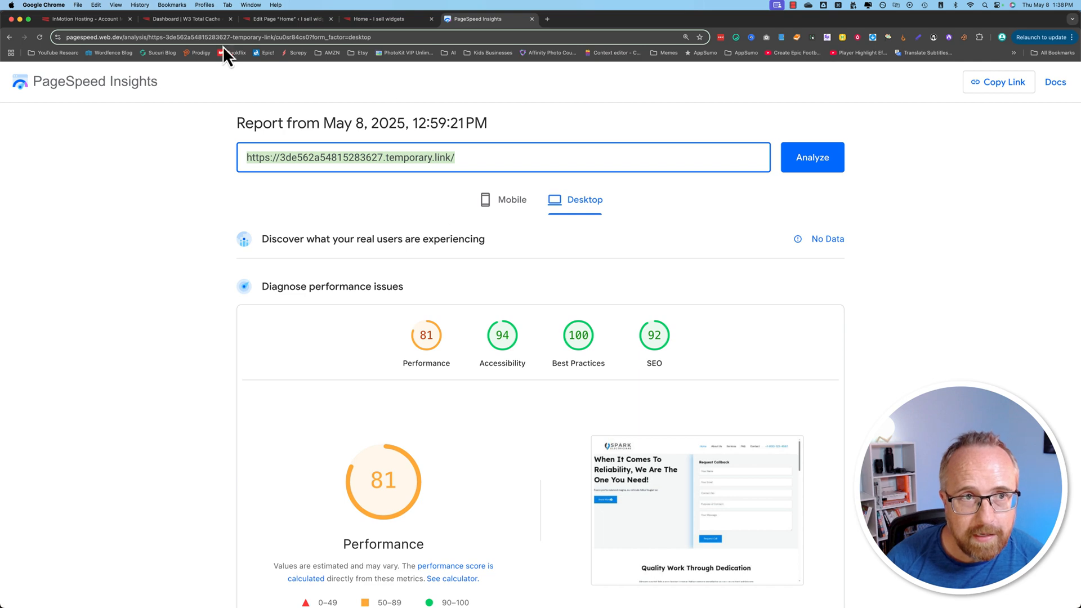
Switch to the W3 Total Cache dashboard and open its Minify settings page.
click(172, 23)
scroll(50, 417, down, 5)
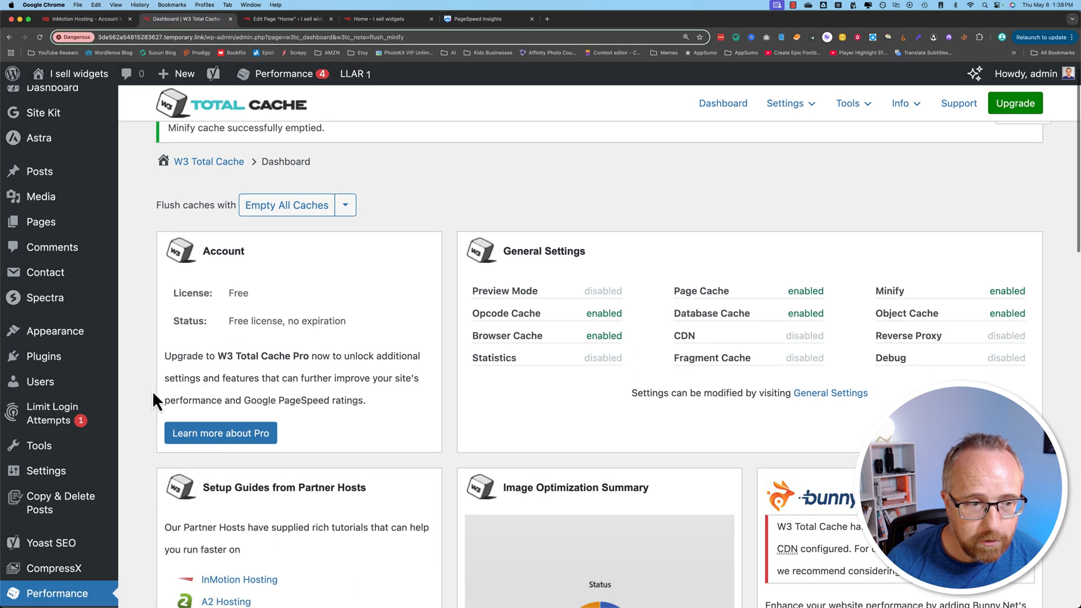
scroll(133, 417, down, 3)
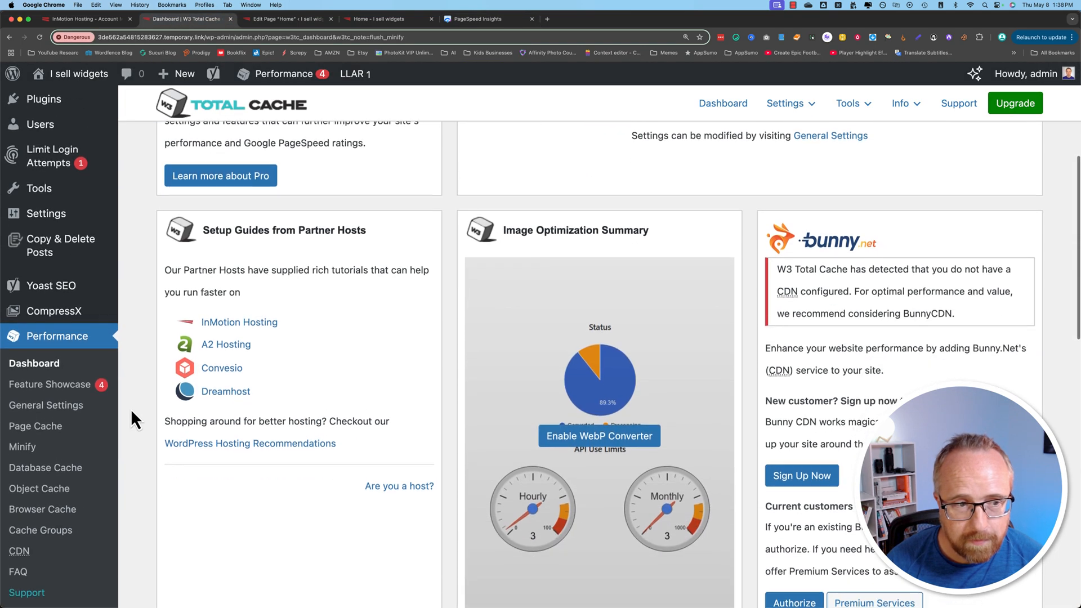
click(29, 439)
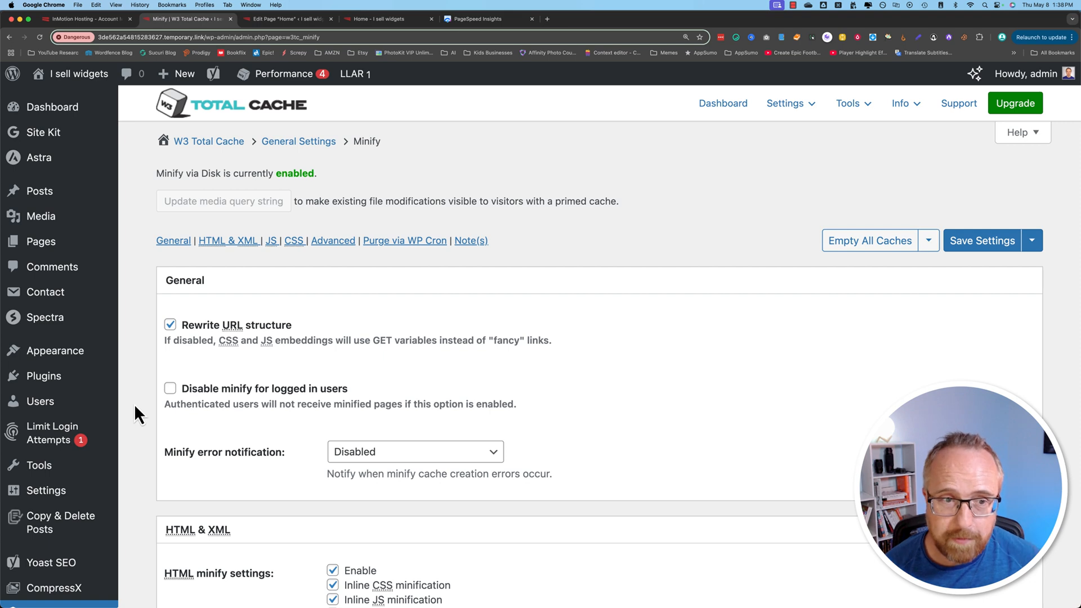
Switch HTML minification off and back on in the HTML & XML settings.
scroll(333, 423, down, 1)
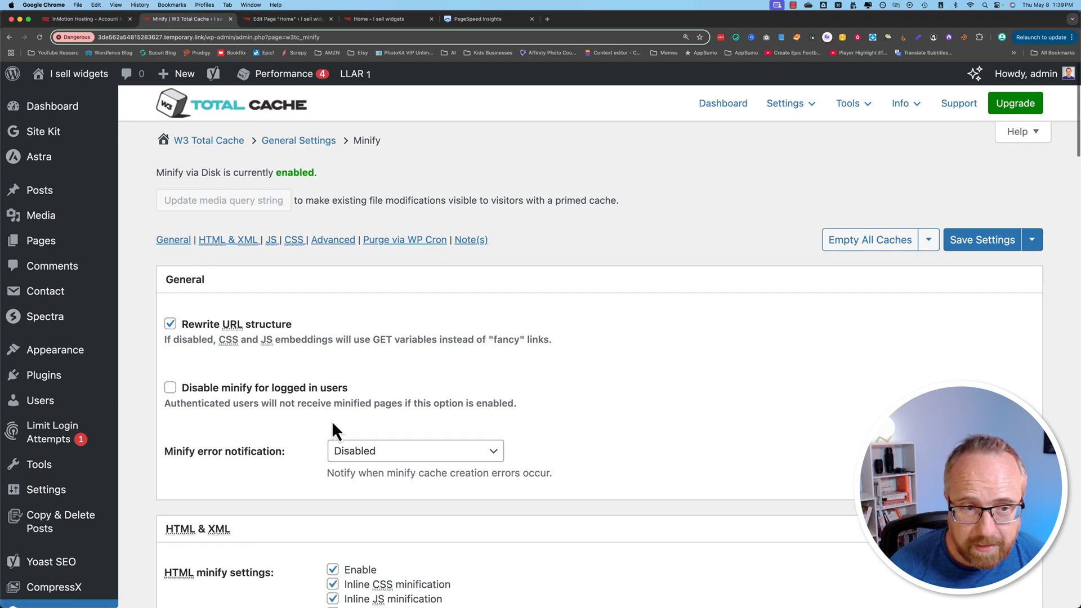
scroll(333, 429, down, 5)
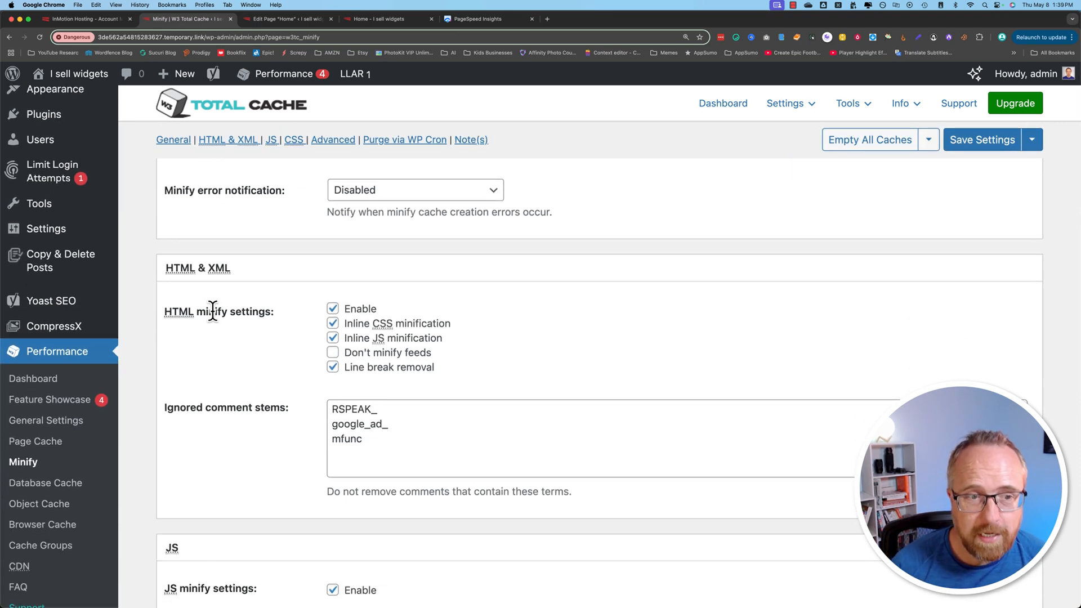
click(333, 308)
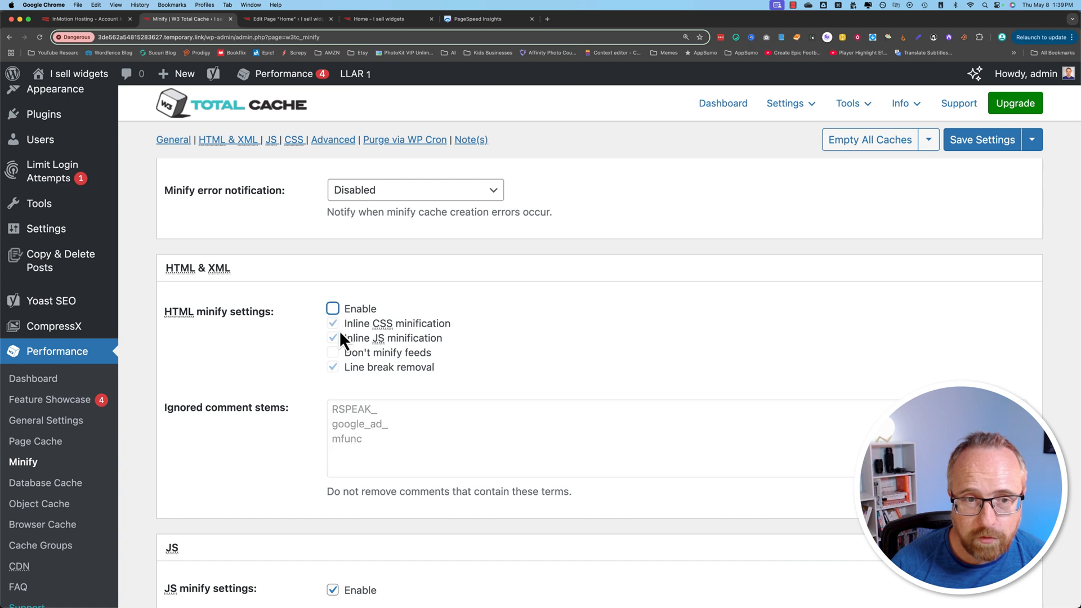
click(333, 308)
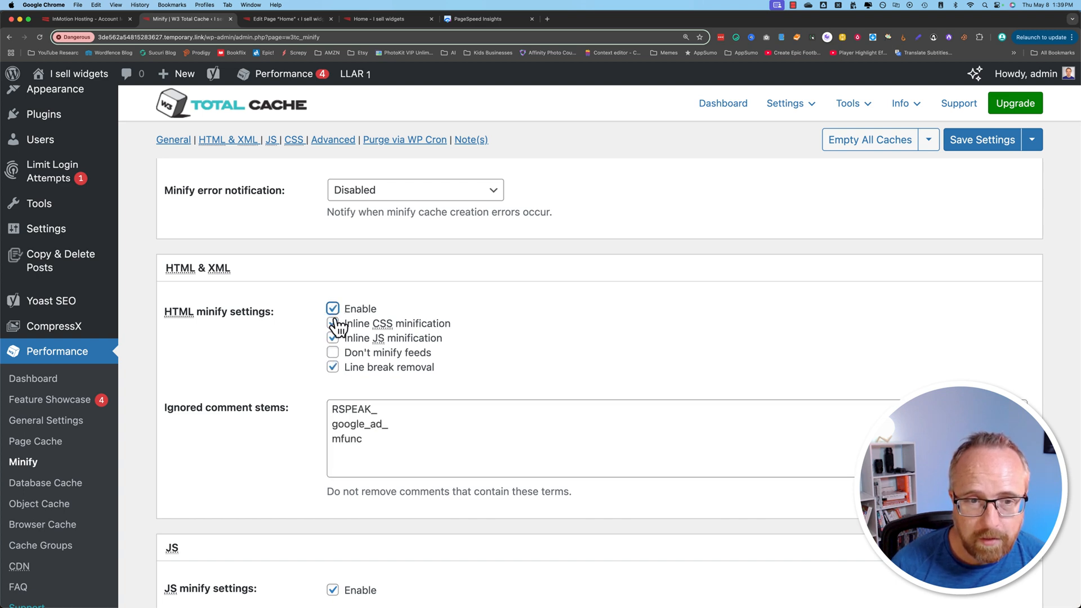
Review the JS minify method and the "Before </head>" embed type options, keeping Combine & Minify and Non-blocking using "defer".
scroll(302, 374, down, 6)
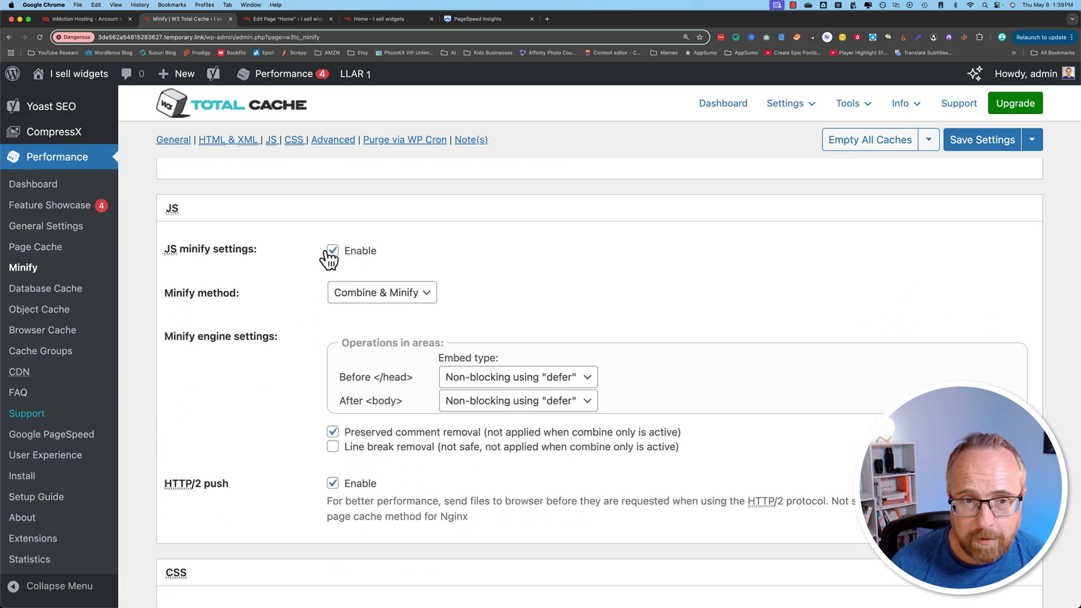
scroll(319, 304, down, 1)
click(371, 270)
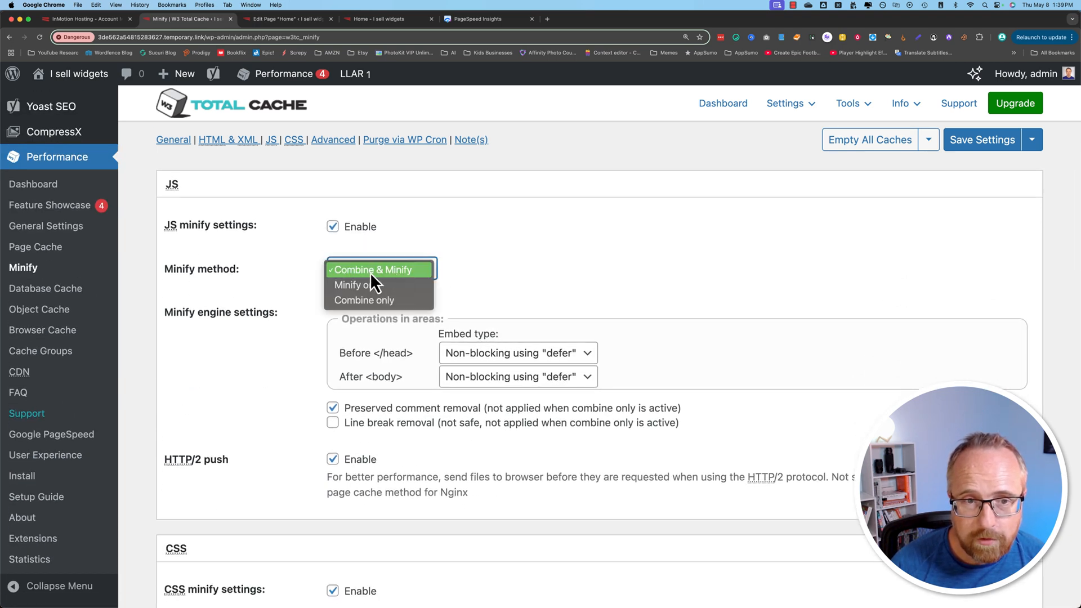
click(370, 272)
scroll(505, 271, down, 3)
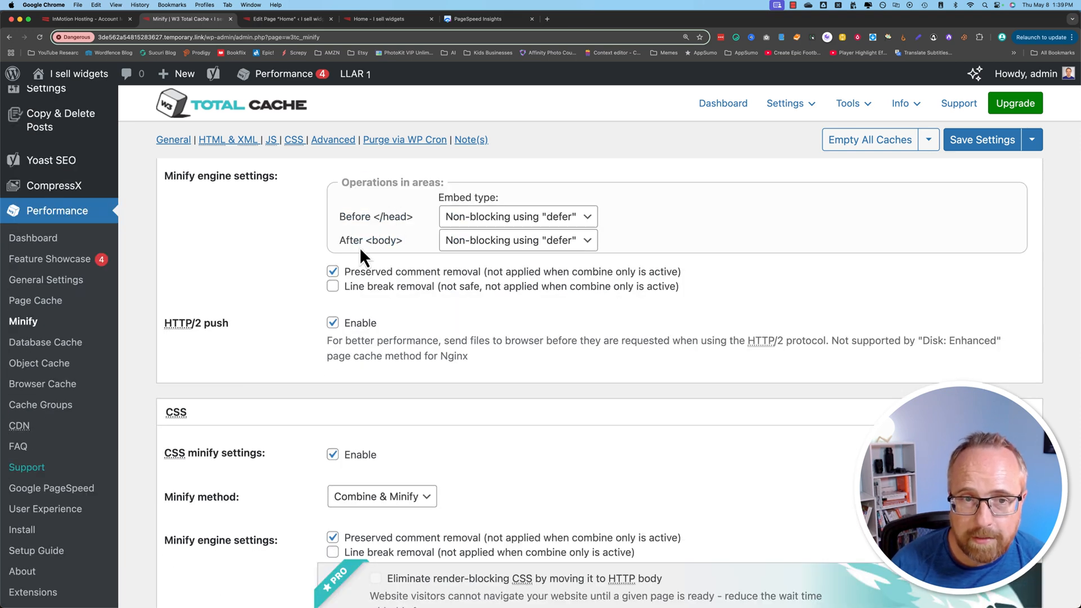
click(539, 224)
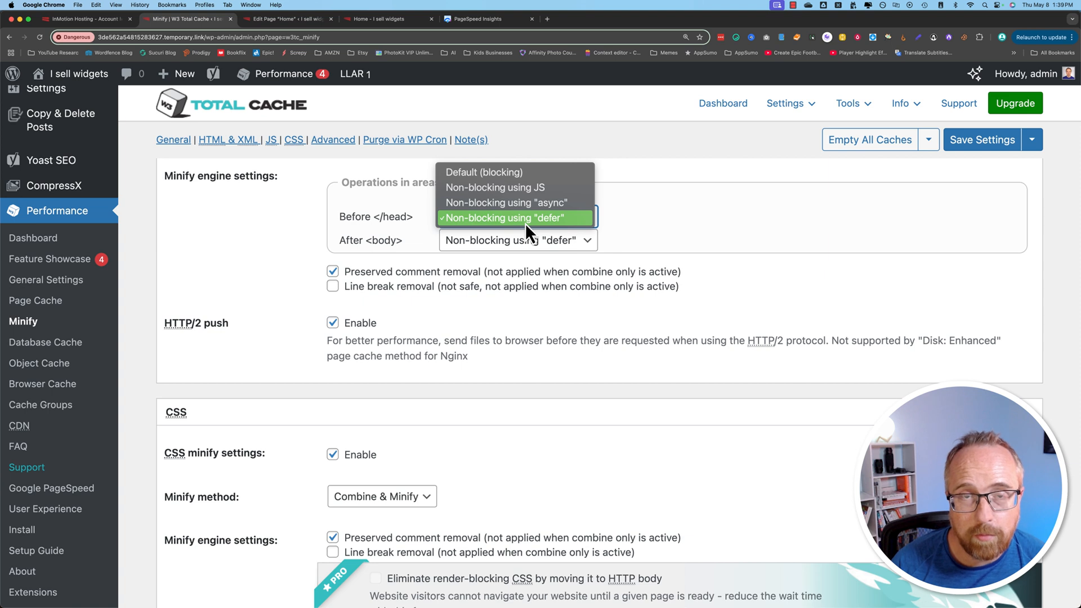
click(406, 263)
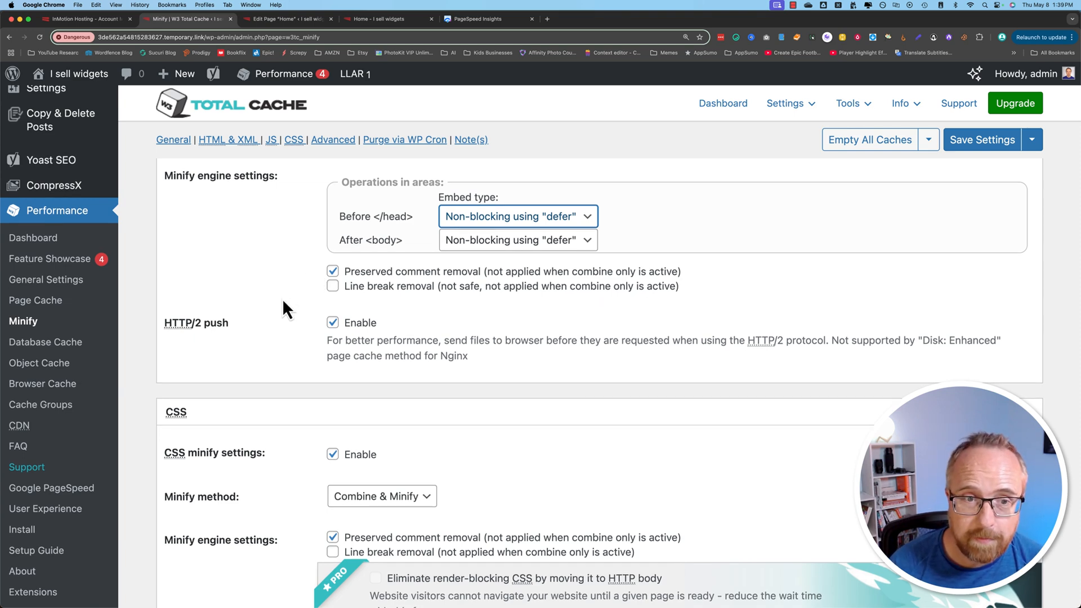
Review the JS HTTP/2 push option and the CSS minify settings, keeping the CSS minify method at Combine & Minify.
scroll(282, 298, down, 1)
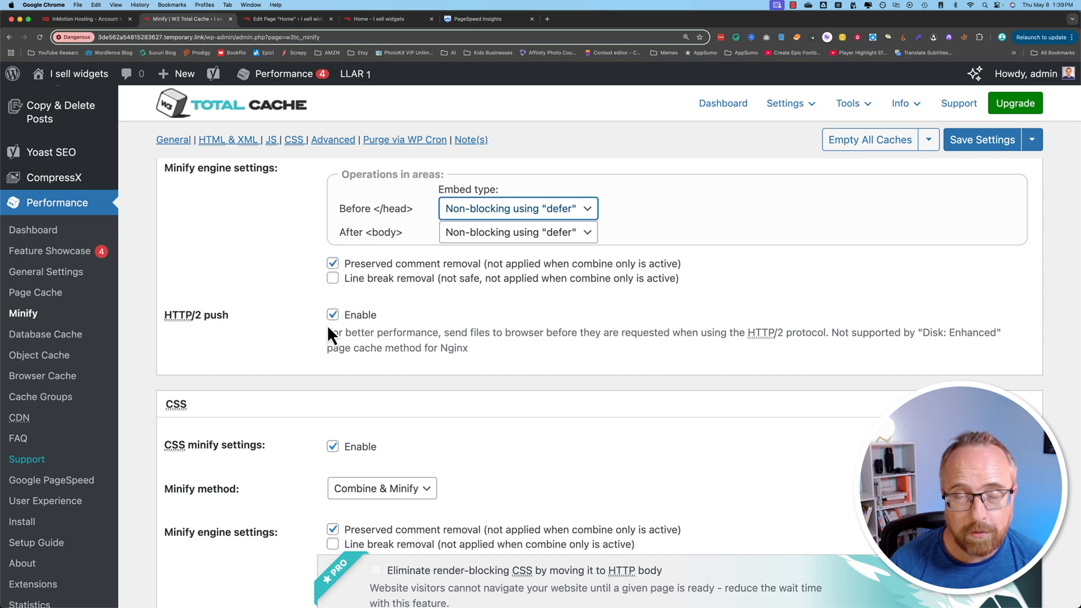
scroll(320, 406, down, 5)
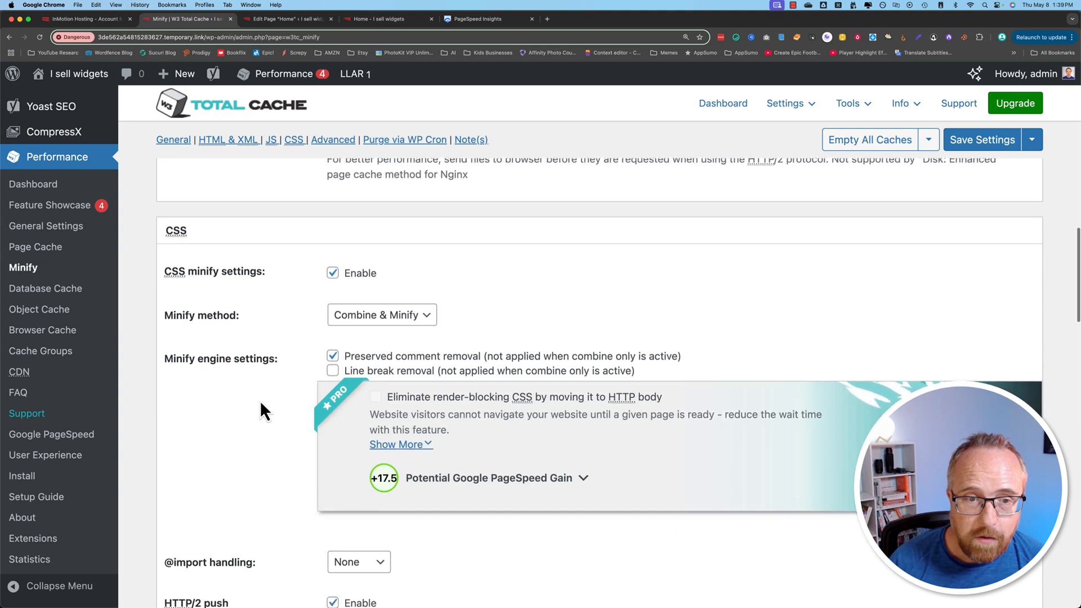
scroll(282, 257, down, 2)
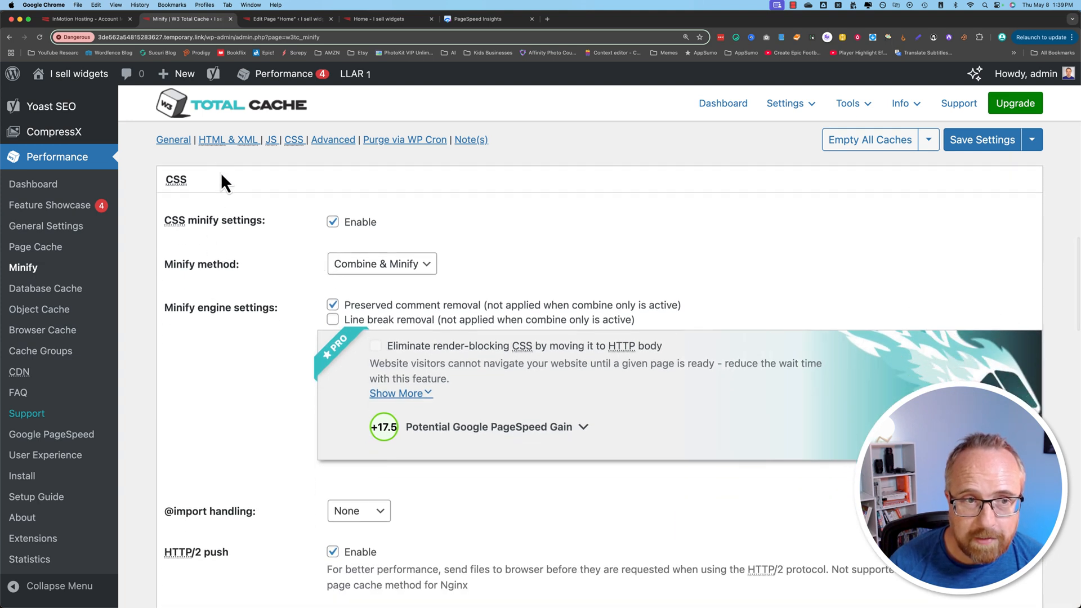
click(373, 269)
click(298, 281)
scroll(328, 265, down, 2)
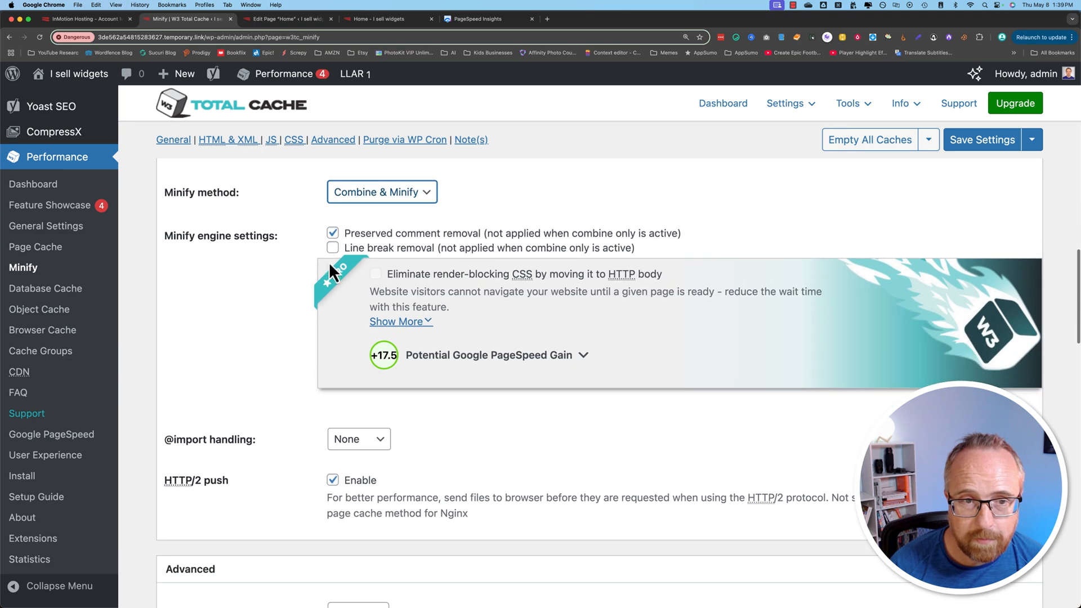
scroll(246, 459, down, 3)
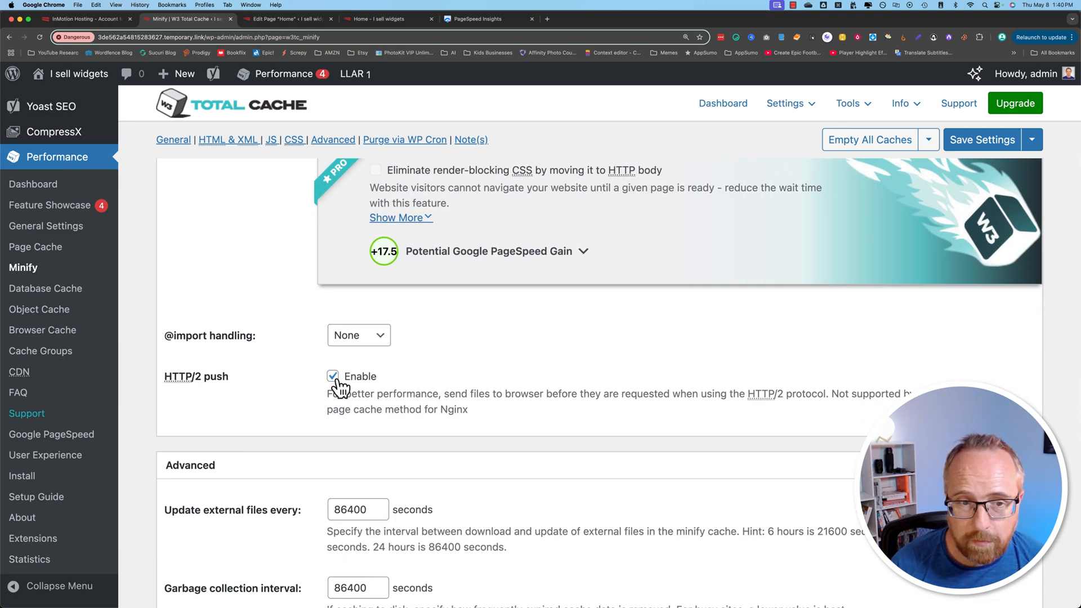
Look through the Advanced exclusion fields, the external files options and the Purge via WP Cron section of the Minify settings.
scroll(277, 399, down, 20)
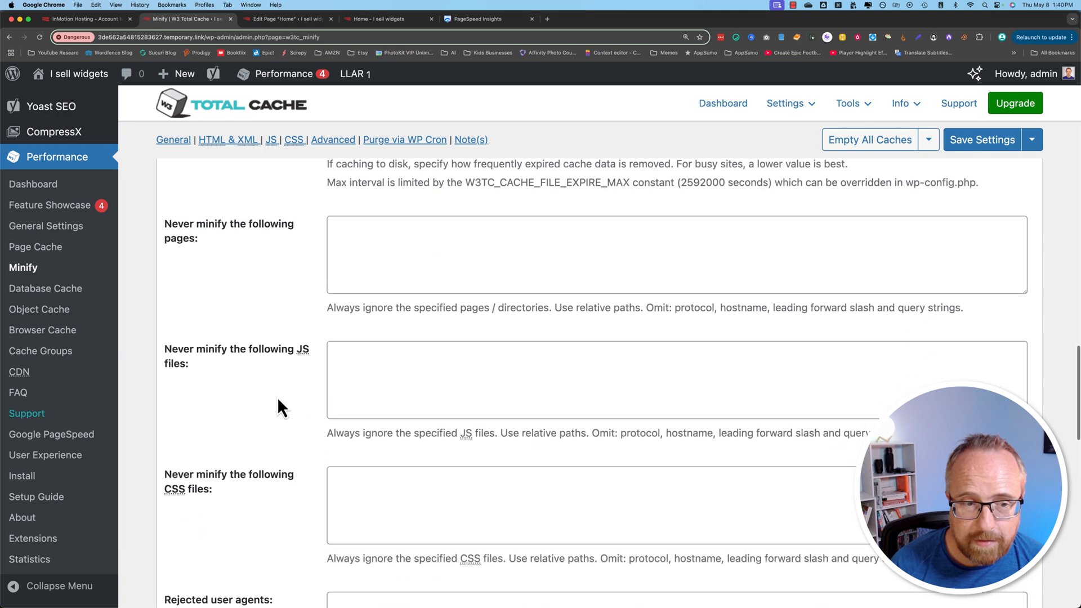
scroll(277, 397, down, 15)
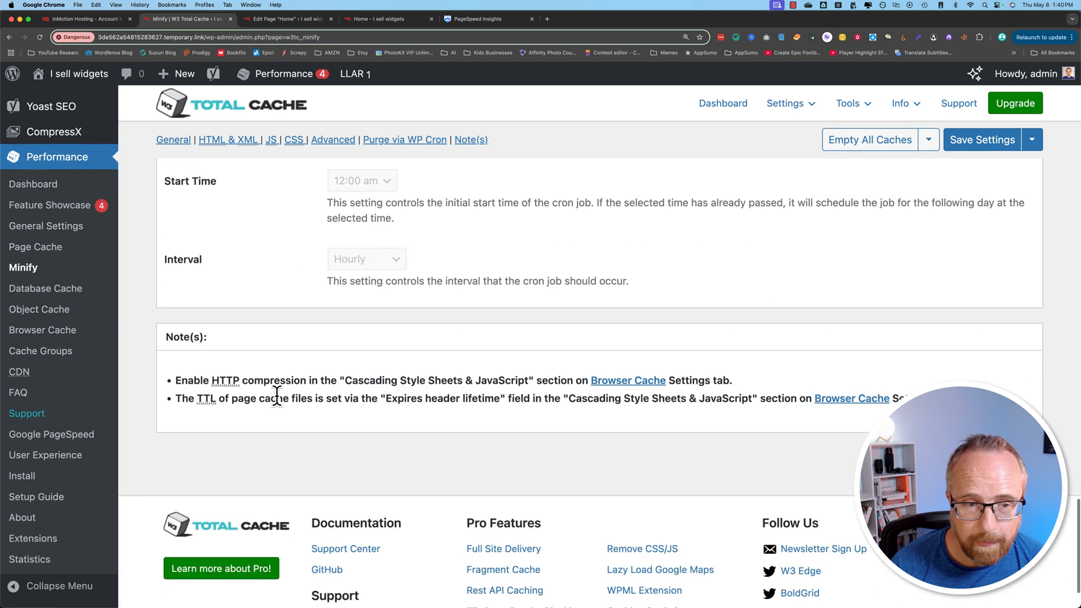
scroll(277, 397, up, 7)
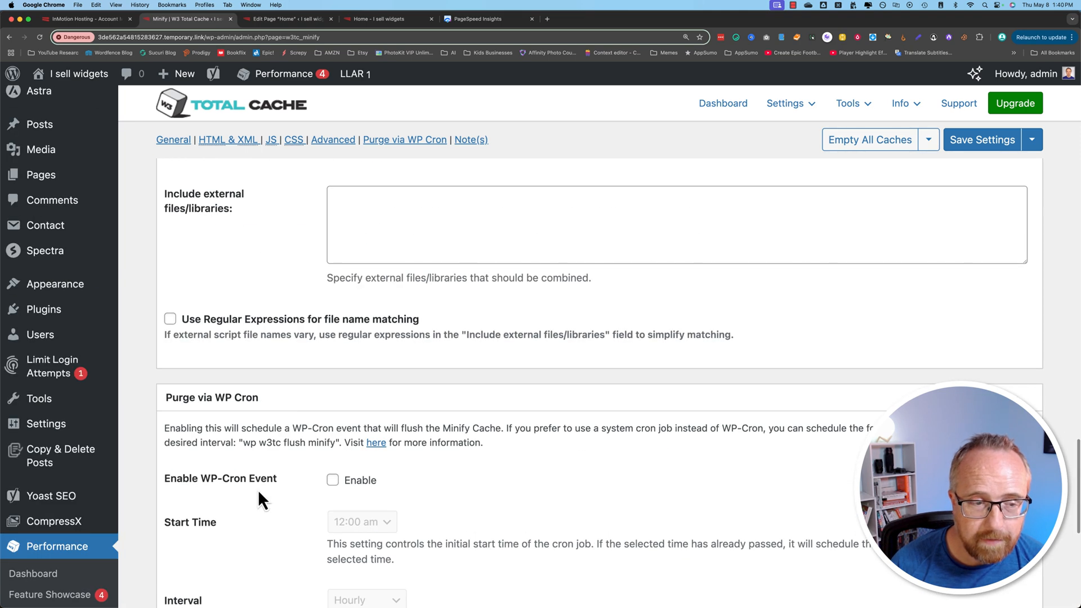
scroll(258, 489, down, 5)
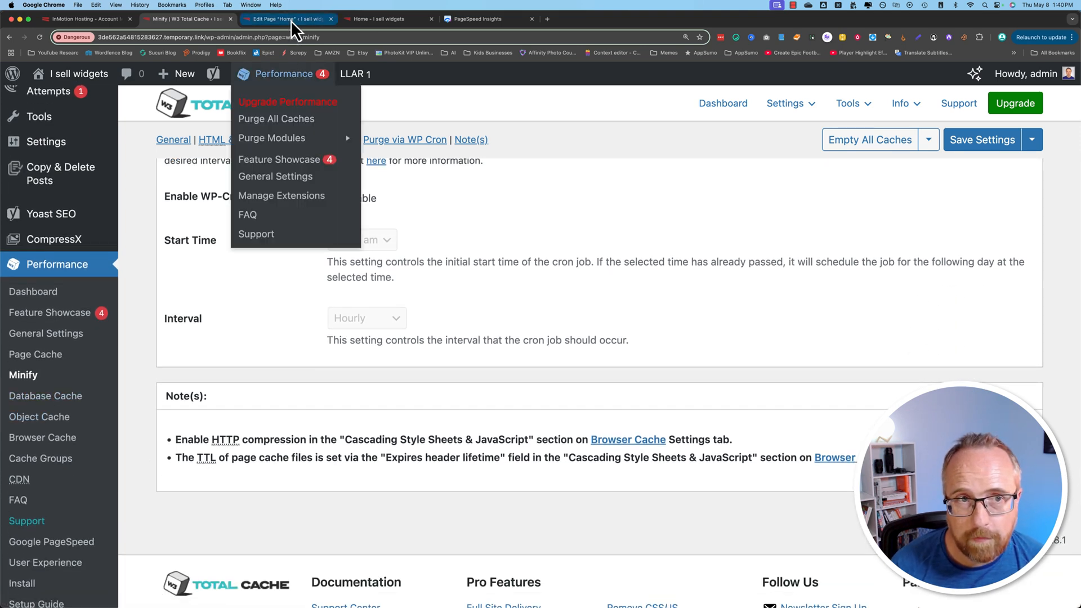
Check the live home page's appearance with minification active, switching between it and the Minify settings.
click(379, 18)
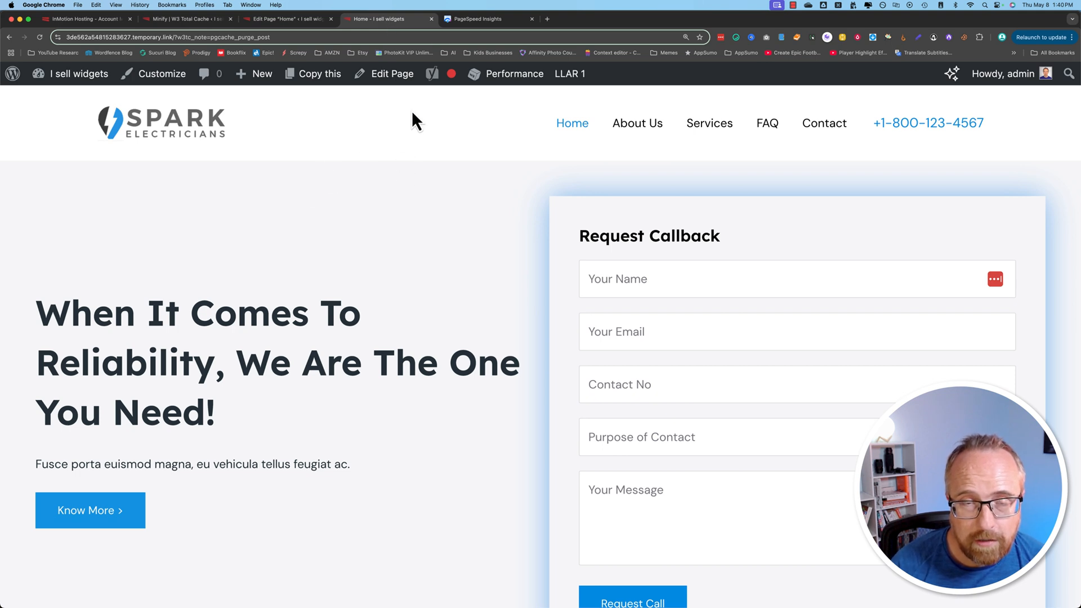
mouse_move(522, 77)
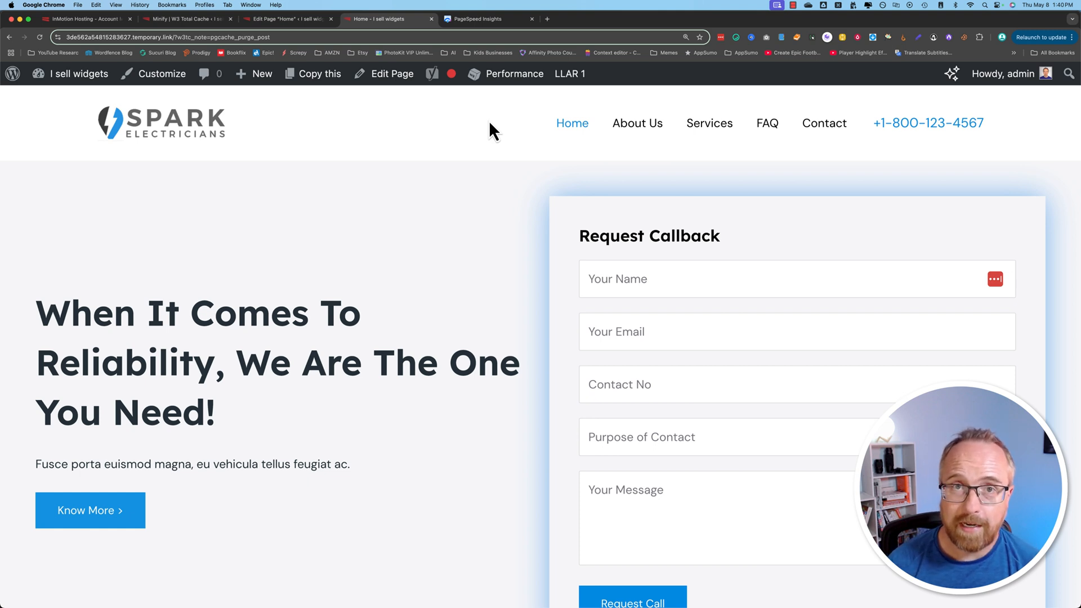
click(184, 21)
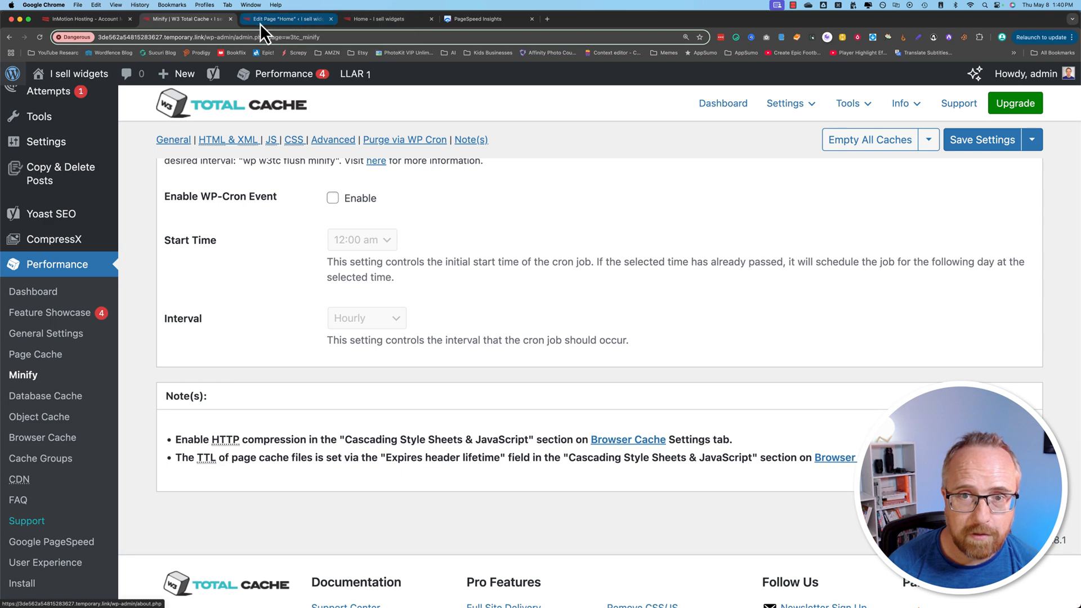
click(259, 22)
click(195, 26)
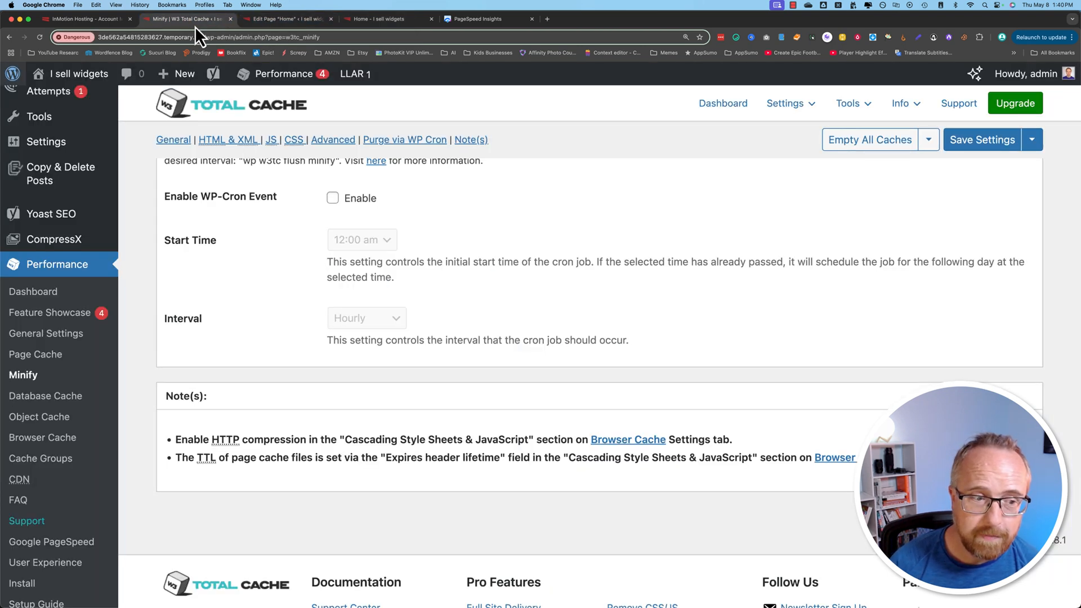
click(412, 20)
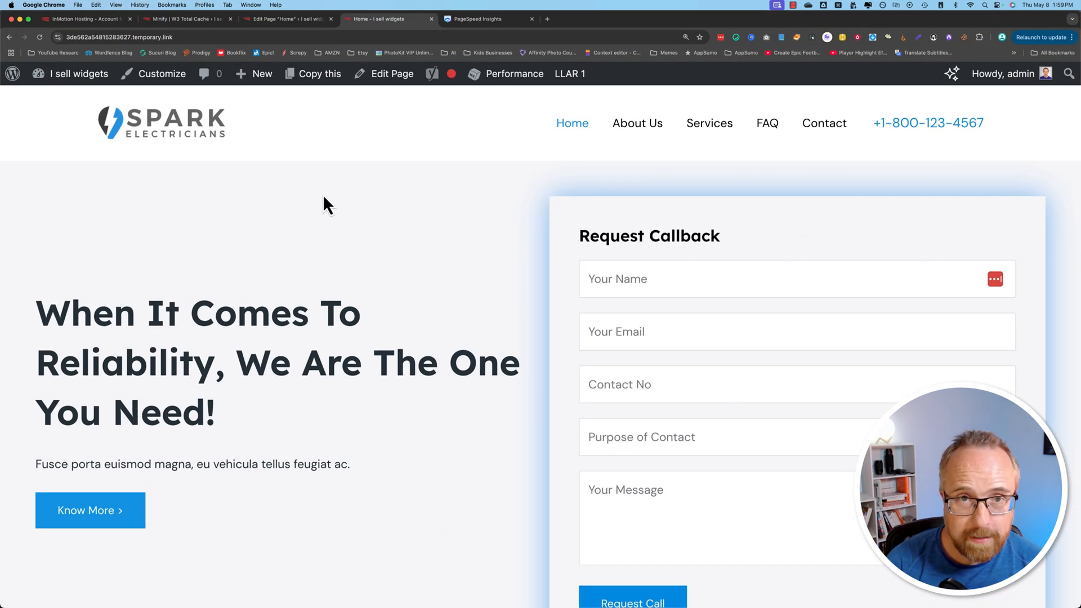
Open PageSpeed Insights in a new browser tab, ready for a fresh analysis.
key(super+t)
text(page)
key(Return)
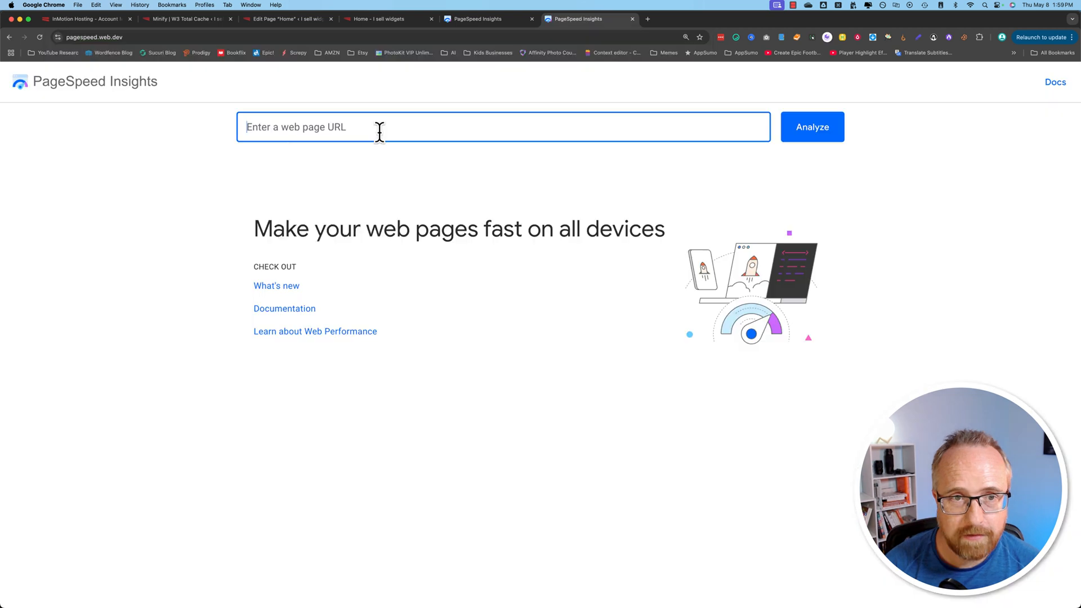
text(https://3de562a54815283627.temporary.link/)
click(788, 129)
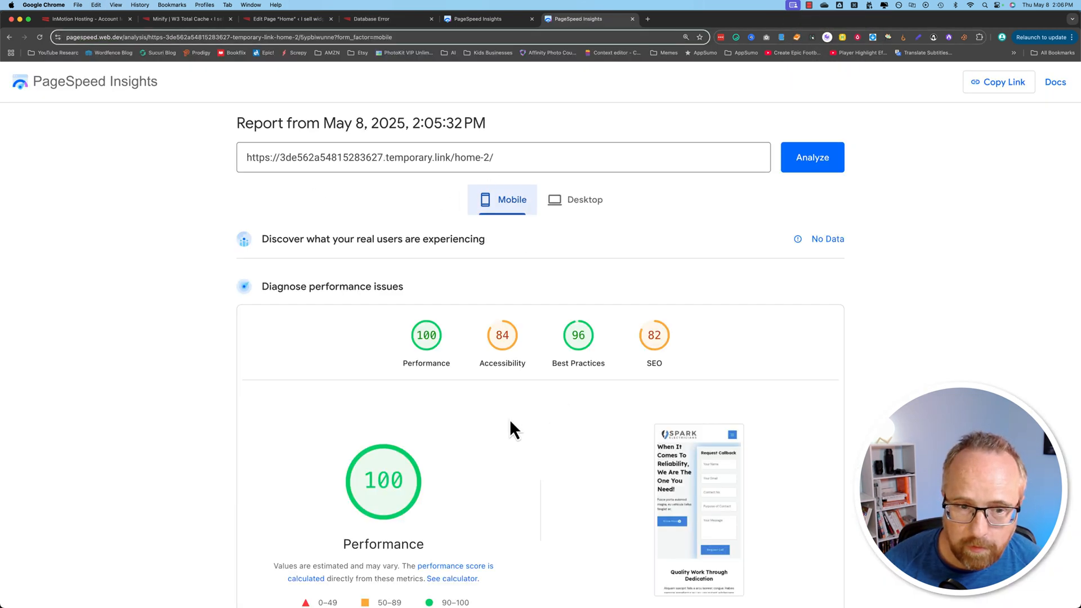
mouse_move(429, 476)
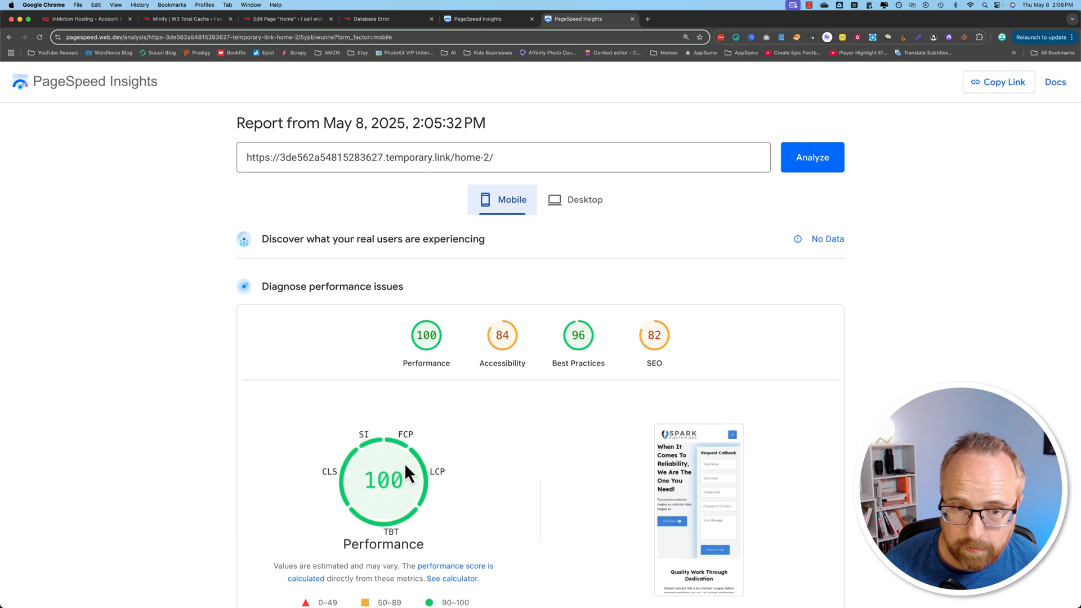
mouse_move(409, 443)
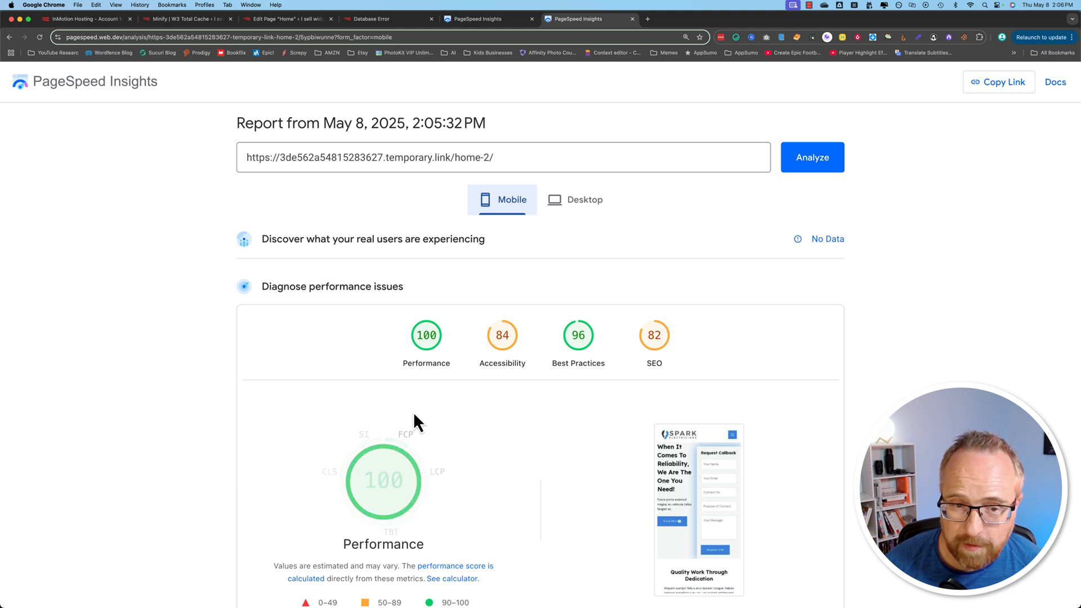
Compare the new report's desktop performance score with the desktop score in the earlier 12:59:21 PM report.
click(591, 209)
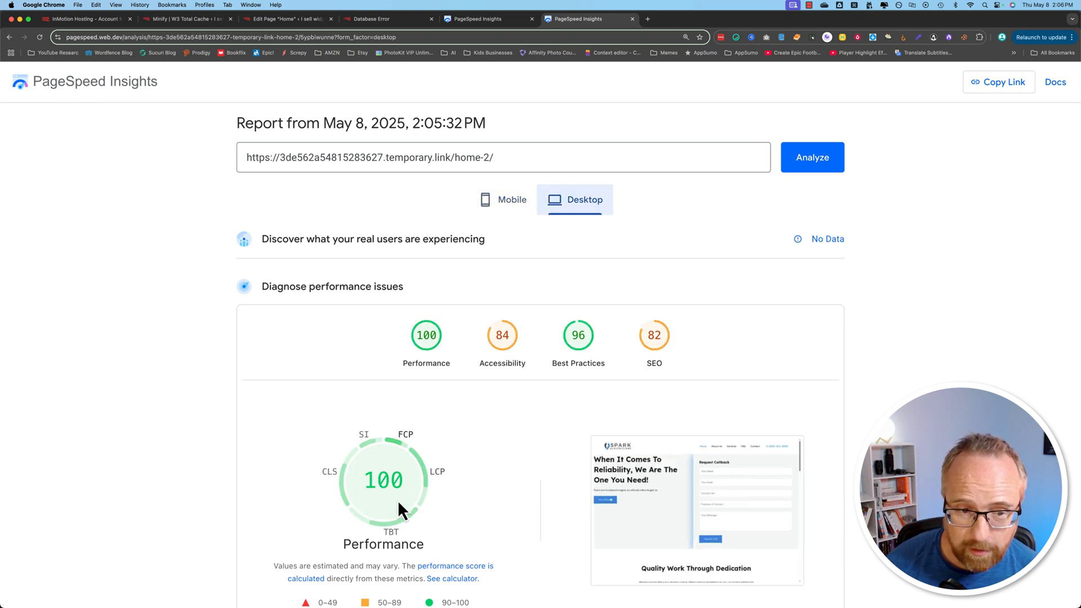
mouse_move(351, 456)
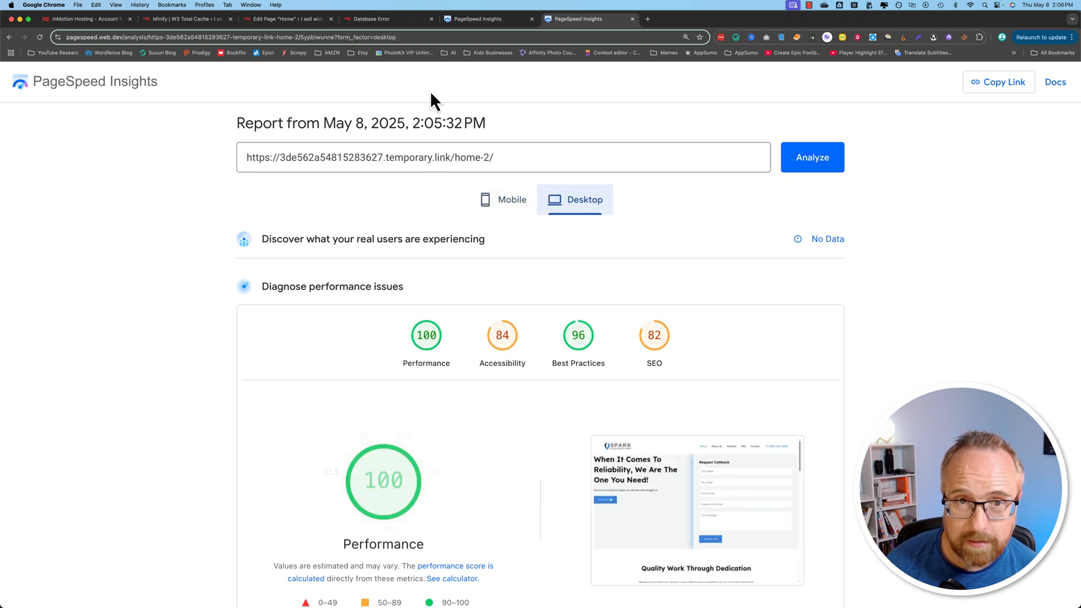
click(477, 25)
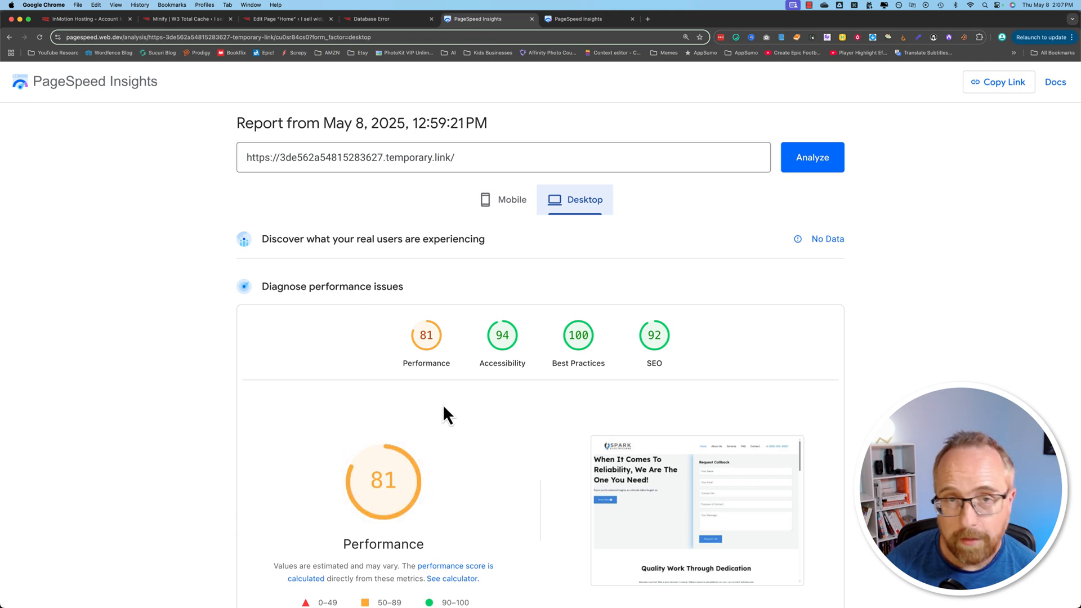
mouse_move(345, 494)
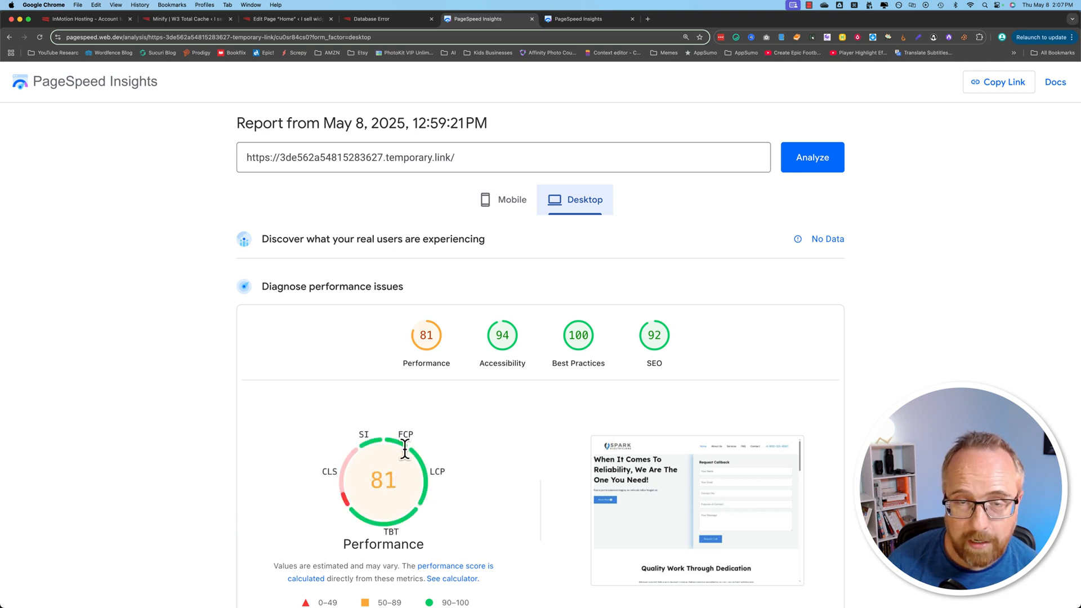
click(579, 21)
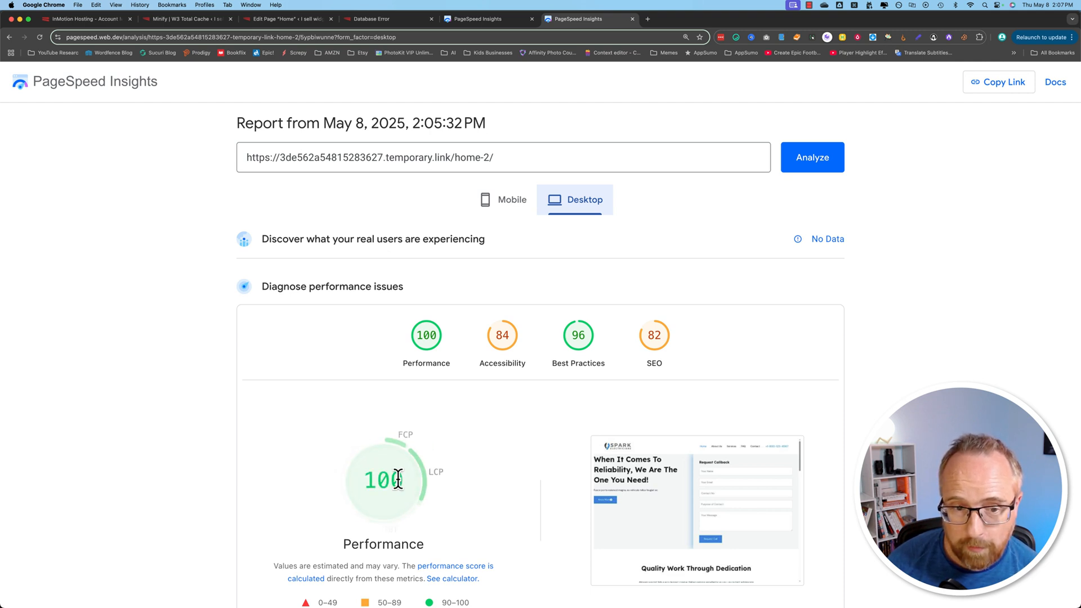
Reopen the earlier 12:59:21 PM report and examine its desktop performance breakdown and its mobile results.
click(494, 22)
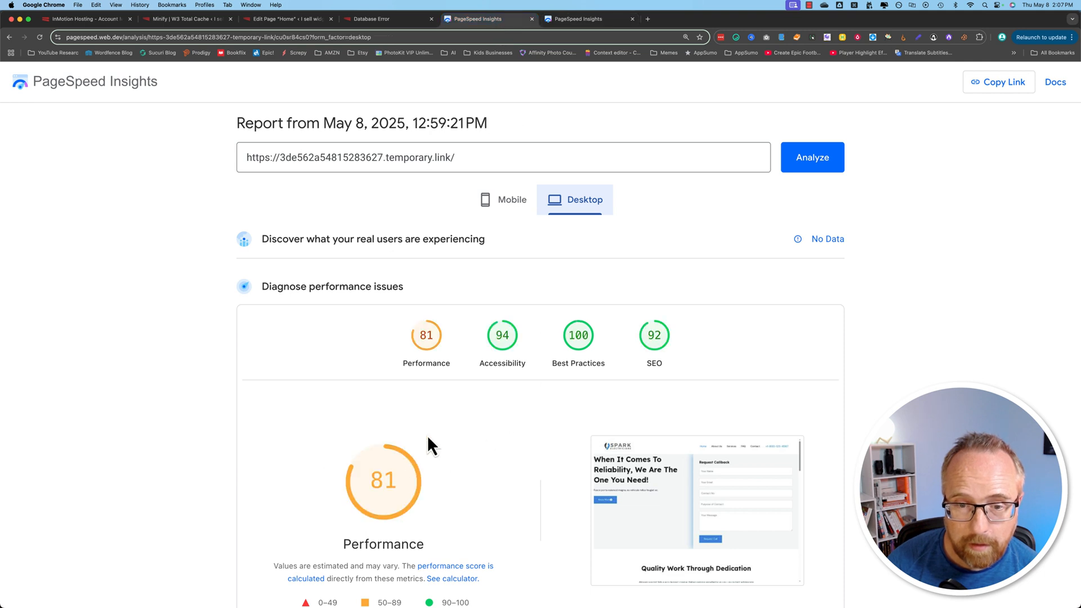
scroll(445, 457, down, 1)
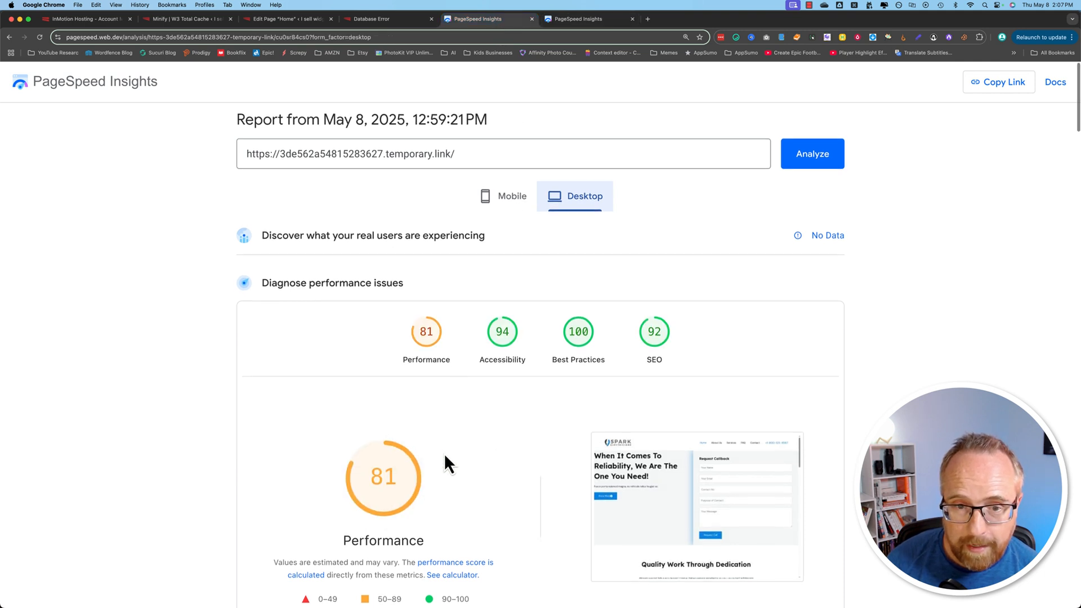
scroll(445, 456, down, 2)
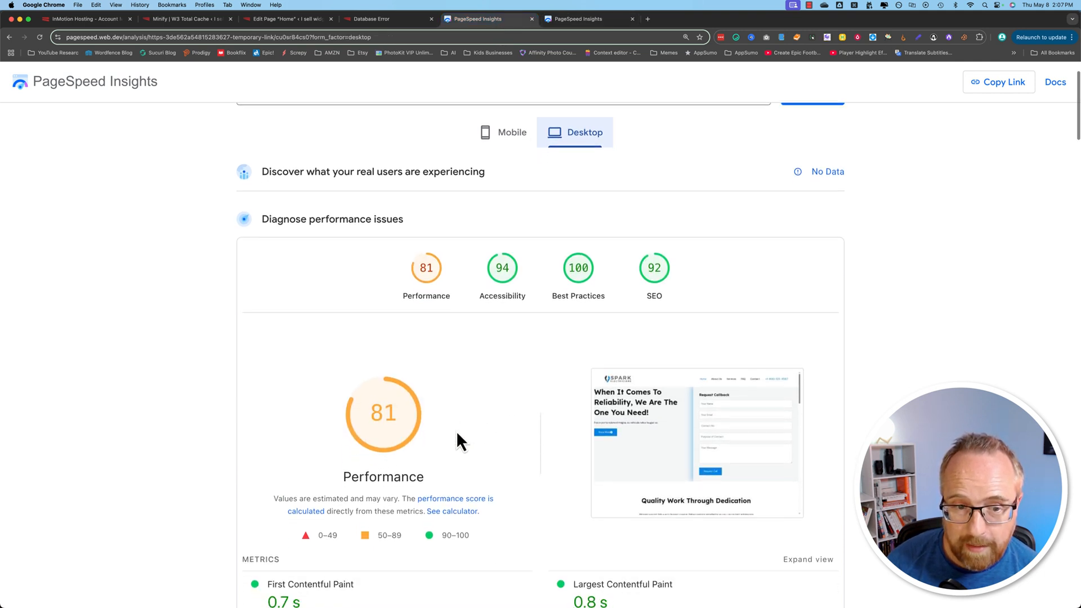
mouse_move(404, 418)
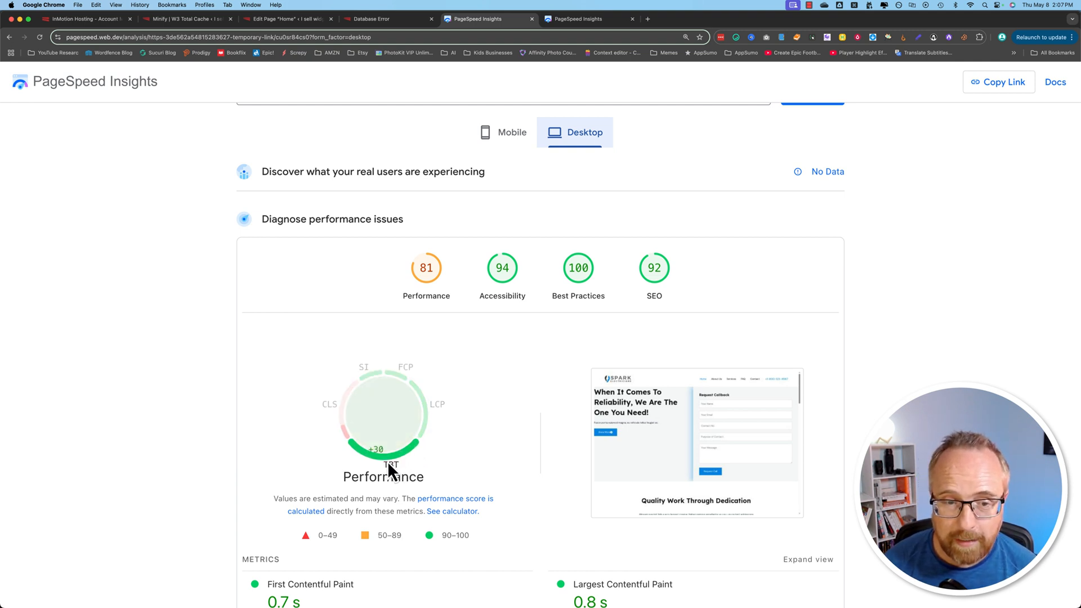
click(506, 134)
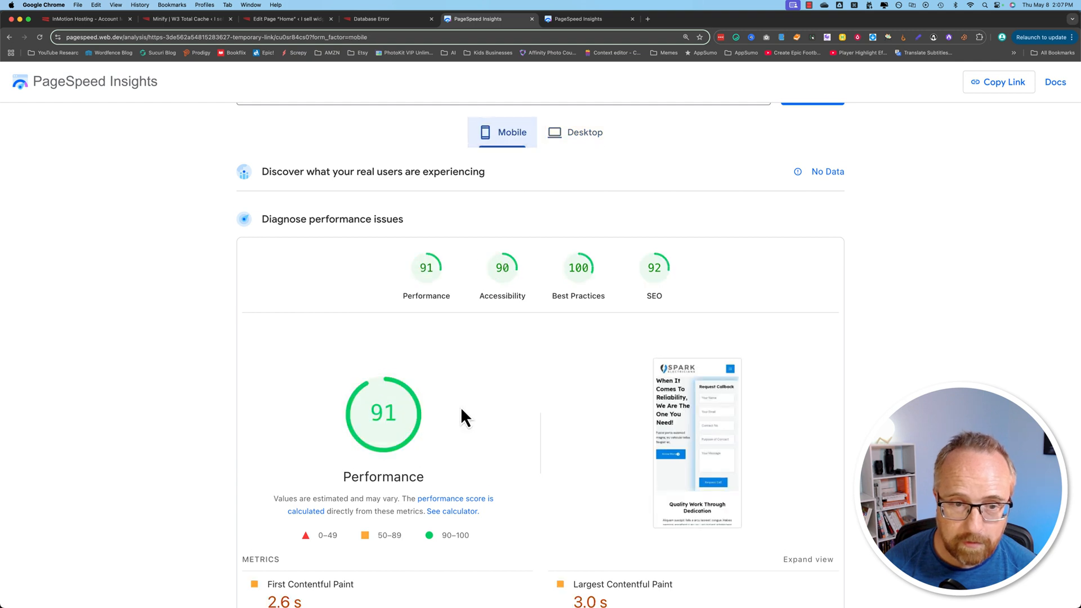